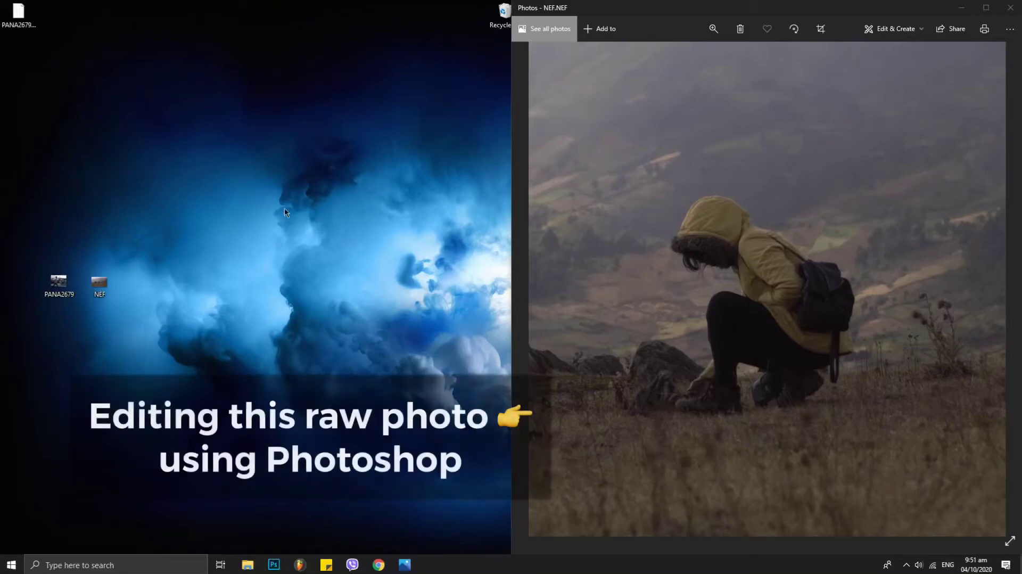
Open the NEF raw photo with Adobe Photoshop so it loads in Camera Raw.
right_click(99, 283)
left_click(310, 360)
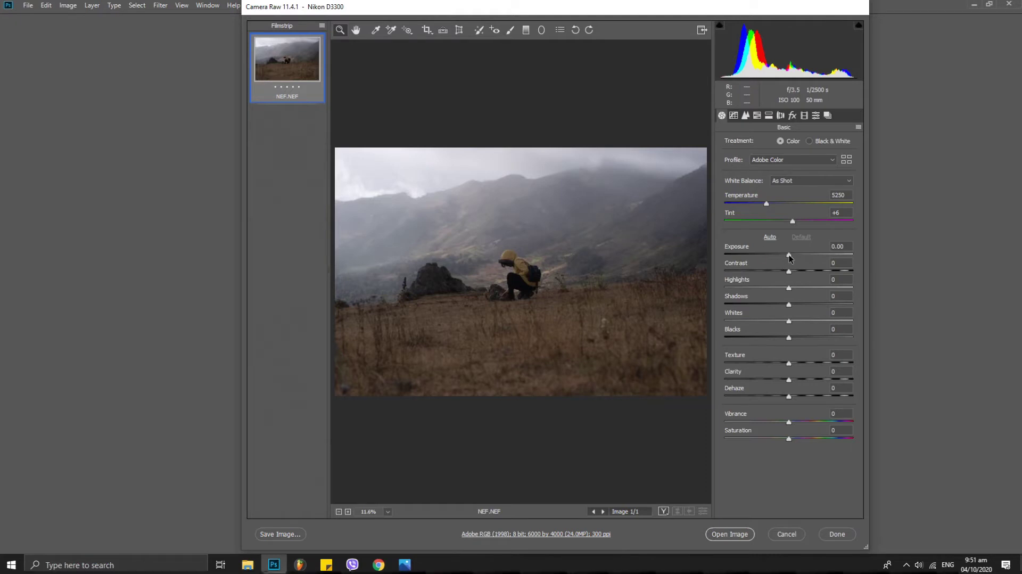
Apply Basic tone and presence edits, then tone curve Highlights +17, Lights +13, Darks +3, Shadows -15.
mouse_move(789, 255)
left_mouse_down()
mouse_move(747, 290)
mouse_move(809, 304)
mouse_move(754, 321)
mouse_move(809, 364)
mouse_move(794, 379)
left_mouse_up()
mouse_move(789, 396)
left_mouse_down()
mouse_move(803, 396)
mouse_move(814, 422)
mouse_move(795, 439)
left_mouse_up()
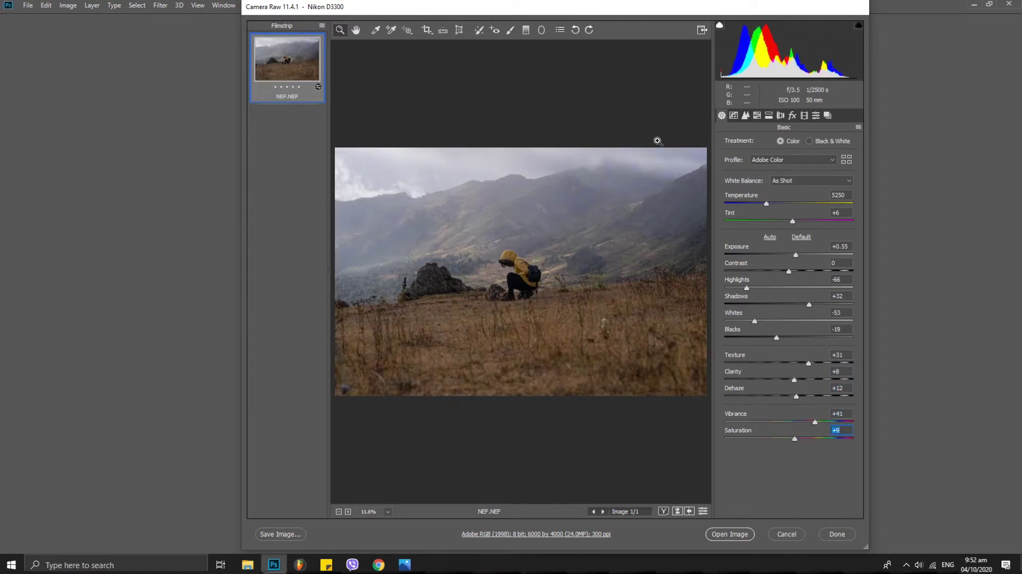
left_click(735, 116)
mouse_move(789, 316)
left_mouse_down()
mouse_move(823, 315)
mouse_move(800, 315)
mouse_move(790, 366)
left_mouse_up()
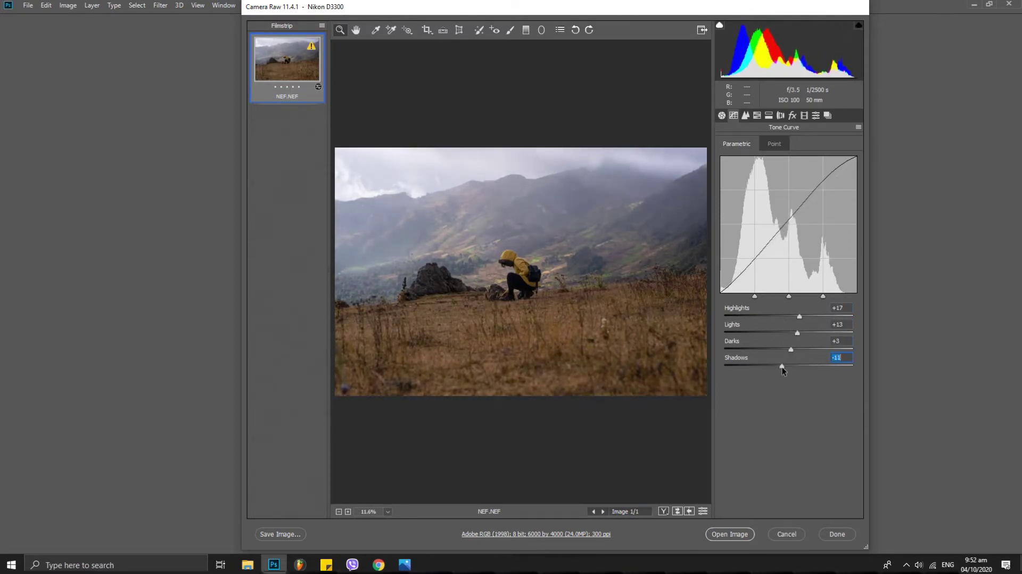
Set HSL hues: Reds +70, Oranges +40, Yellows -24, Greens -78, Aquas -23, Magentas +74.
left_click(745, 115)
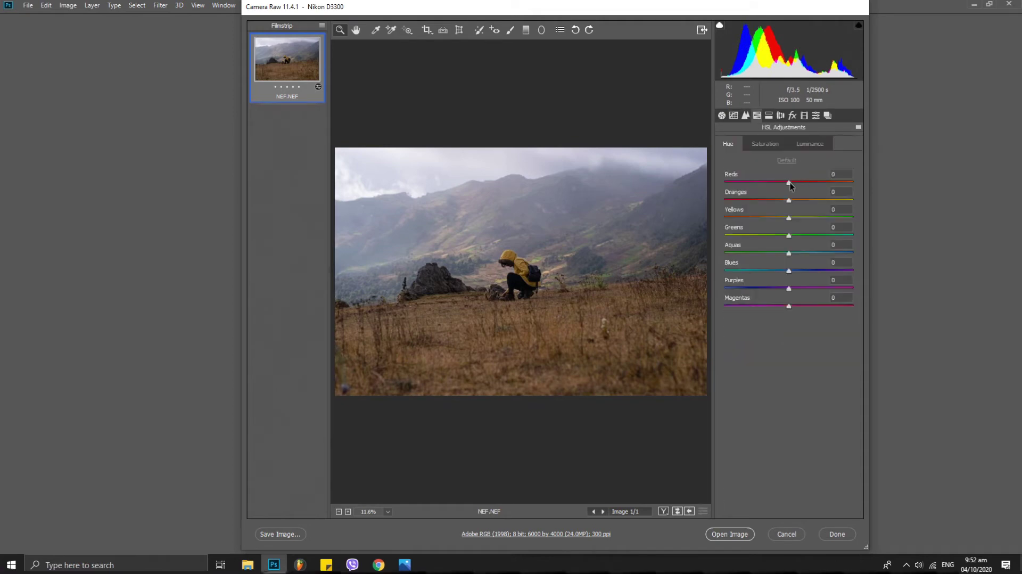
mouse_move(789, 217)
left_mouse_down()
mouse_move(801, 218)
mouse_move(738, 236)
left_mouse_up()
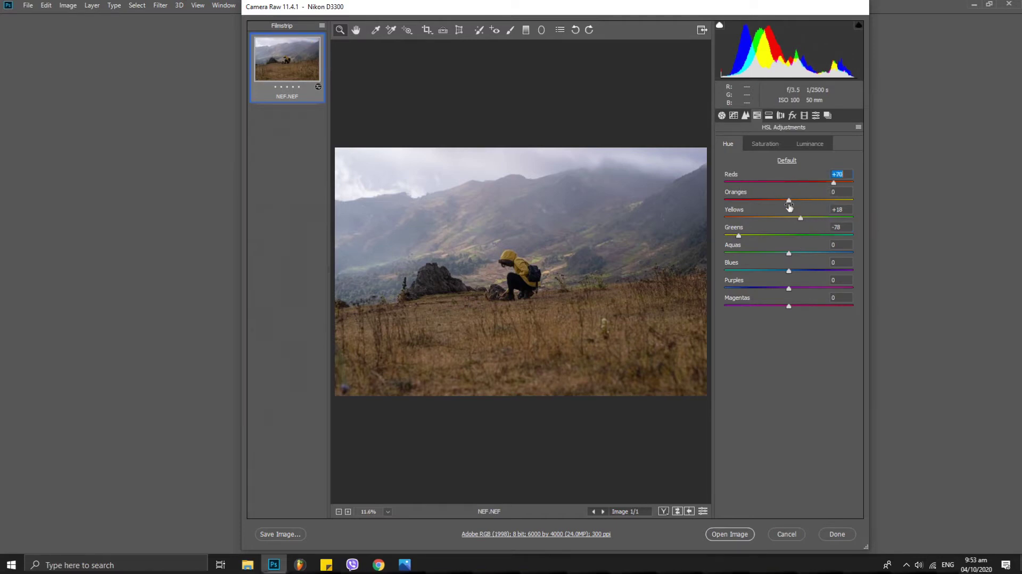
mouse_move(789, 201)
left_mouse_down()
mouse_move(815, 206)
mouse_move(775, 225)
mouse_move(815, 251)
mouse_move(767, 272)
mouse_move(776, 289)
mouse_move(758, 288)
left_mouse_up()
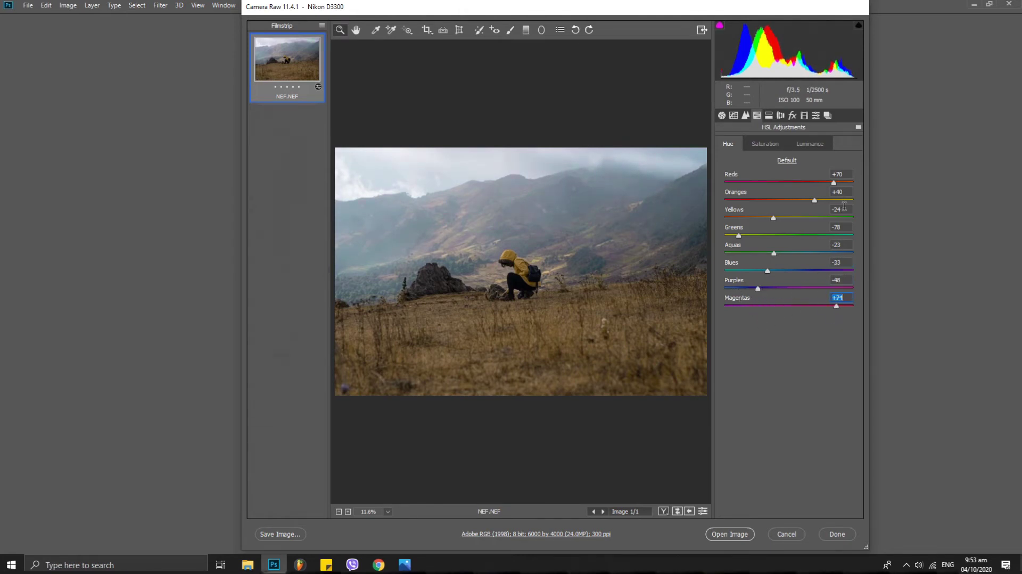
Set HSL luminance: Reds -13, Oranges +51, Yellows +100, Greens +18, Aquas +29, Blues +10.
left_click(801, 144)
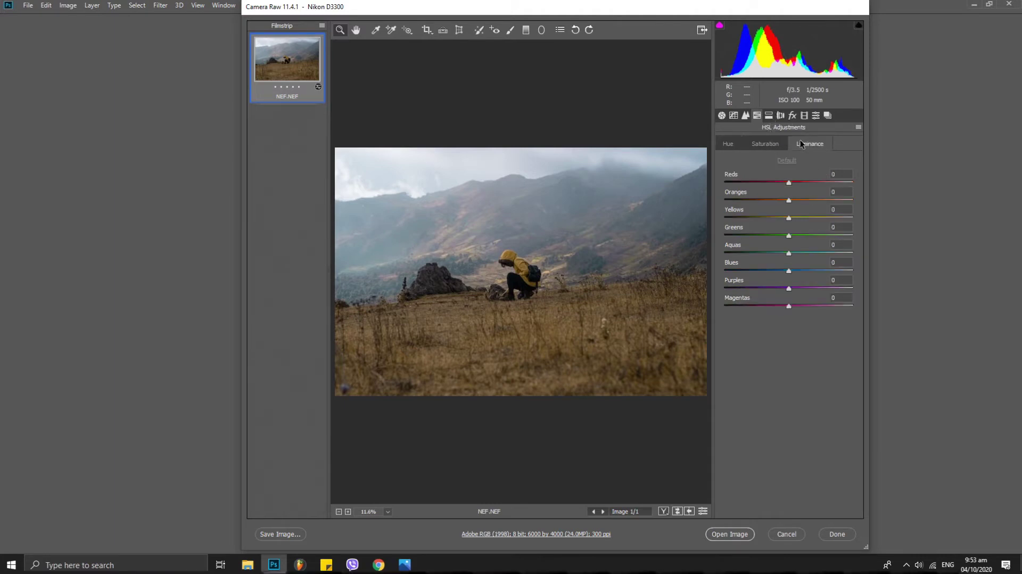
left_click_drag(762, 183, 781, 183)
mouse_move(789, 200)
left_mouse_down()
mouse_move(836, 201)
mouse_move(809, 217)
mouse_move(852, 217)
mouse_move(822, 201)
left_mouse_up()
mouse_move(789, 235)
left_mouse_down()
mouse_move(824, 235)
mouse_move(785, 253)
mouse_move(797, 272)
left_mouse_up()
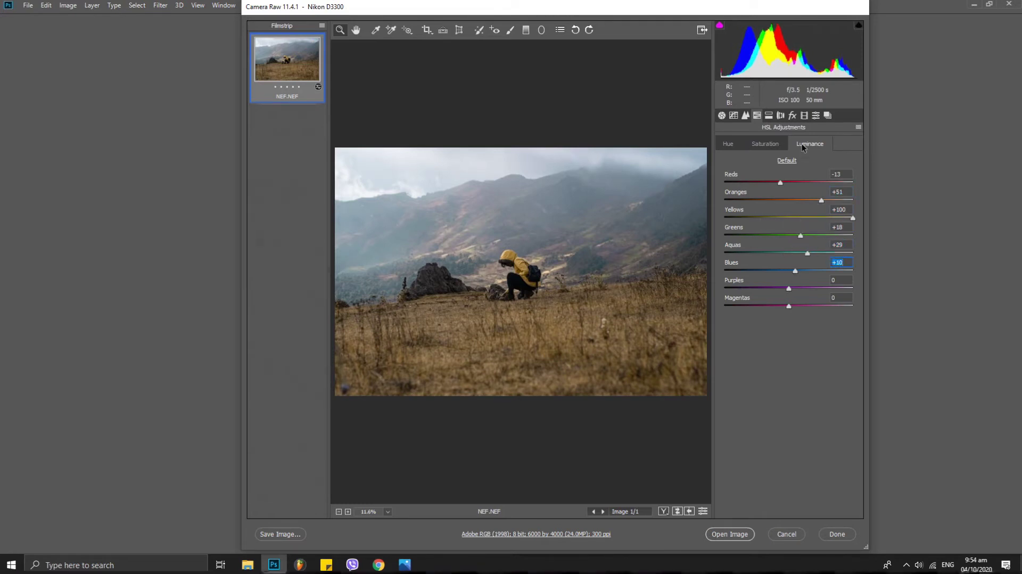
left_click(805, 115)
Calibrate Shadows Tint -27, Red Primary Hue +48/Saturation +18, Green Hue +23, Blue Hue -73.
left_click_drag(789, 184, 771, 185)
mouse_move(790, 218)
left_mouse_down()
mouse_move(820, 218)
mouse_move(798, 234)
mouse_move(814, 267)
mouse_move(804, 268)
left_mouse_up()
mouse_move(789, 334)
left_mouse_down()
mouse_move(746, 317)
mouse_move(808, 333)
left_mouse_up()
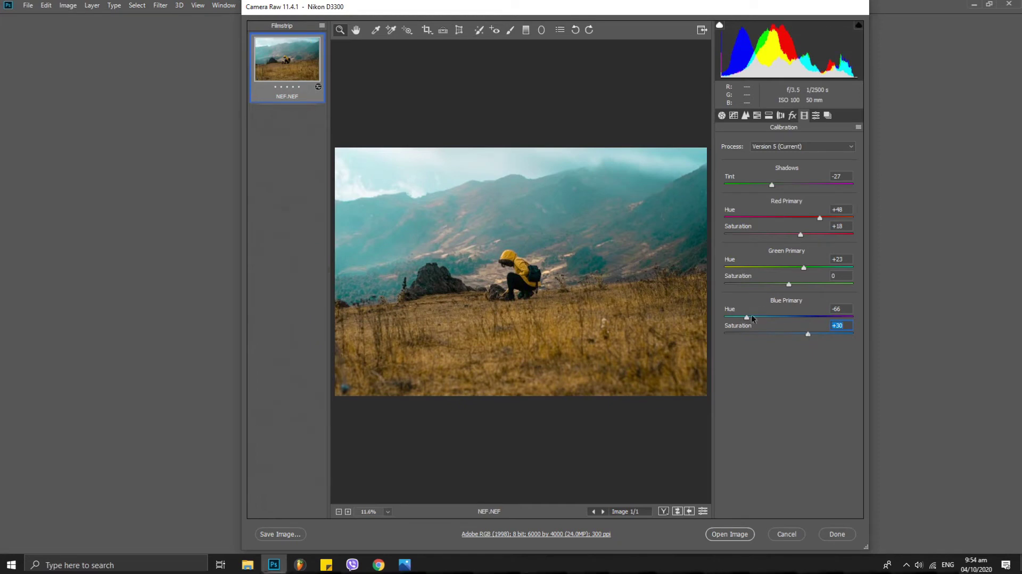
left_click_drag(752, 318, 746, 317)
Apply the Vignetting > Medium and Curve > Lift Shadows presets.
left_click(816, 115)
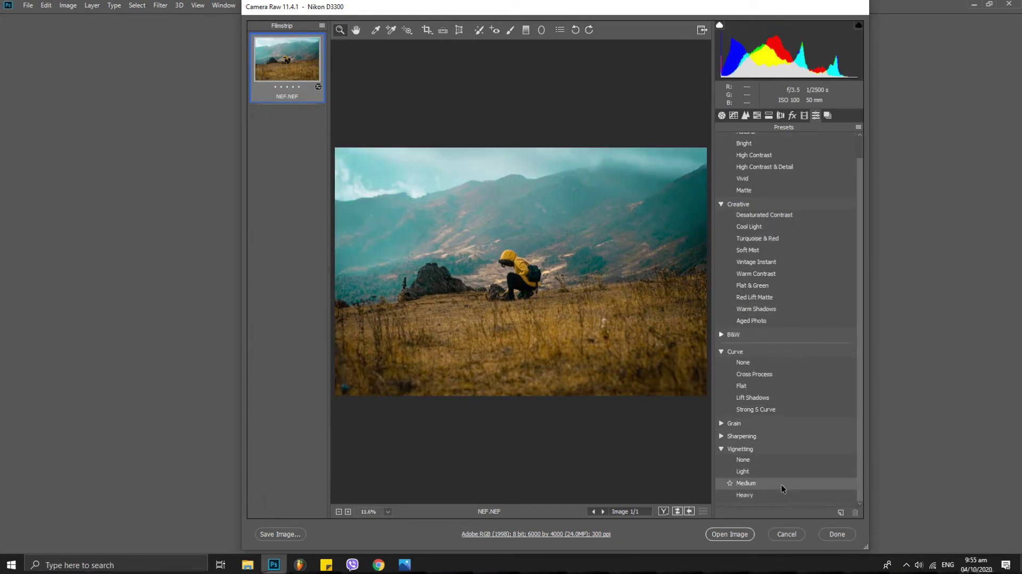
left_click(779, 485)
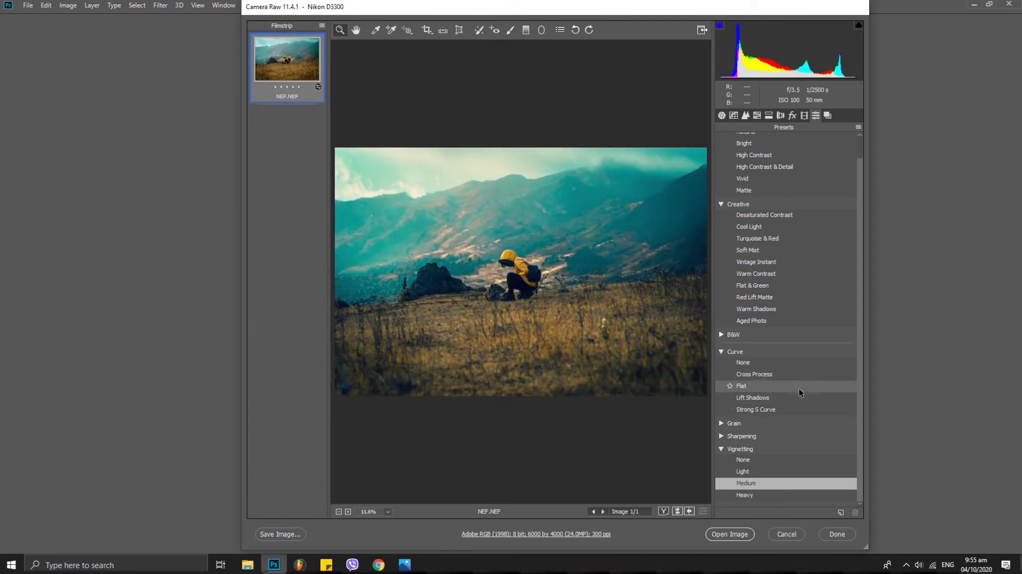
left_click(798, 397)
Split-tone with Shadows Hue 56/Saturation 14, Highlights Hue 180/Saturation 5, Balance +29.
left_click(763, 119)
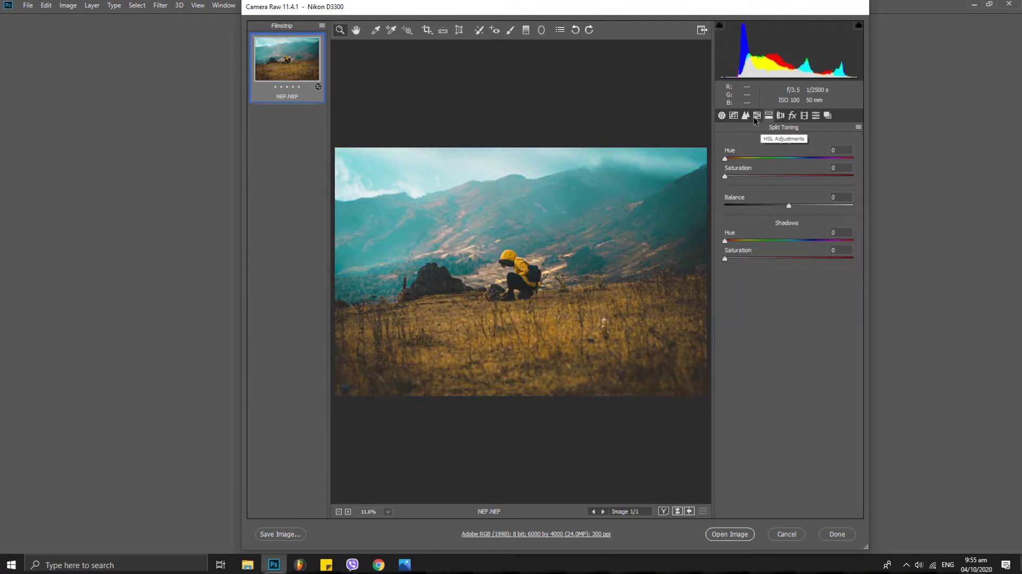
left_click(756, 116)
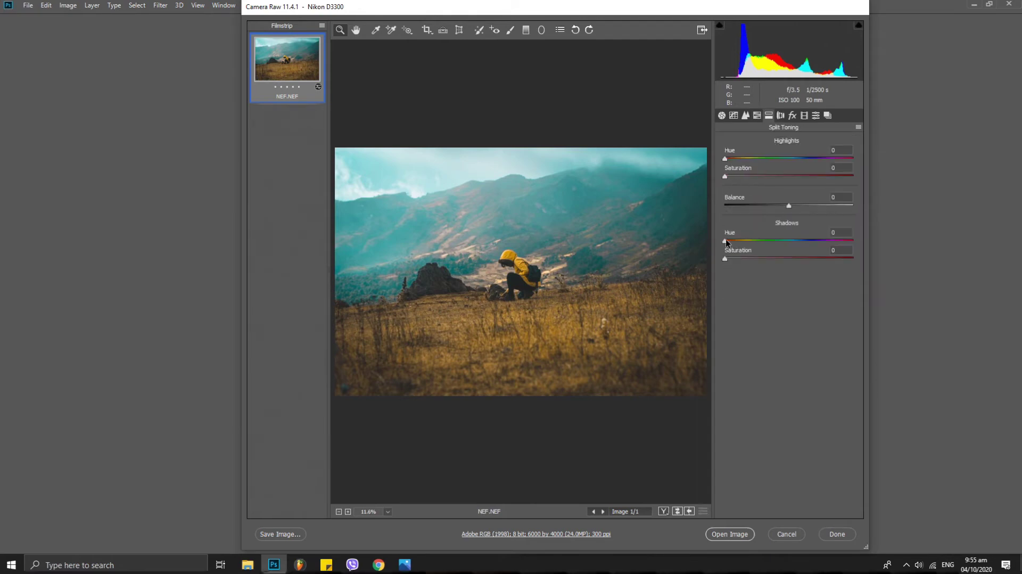
left_click_drag(725, 241, 743, 241)
mouse_move(747, 259)
left_mouse_down()
mouse_move(756, 259)
mouse_move(739, 262)
left_mouse_up()
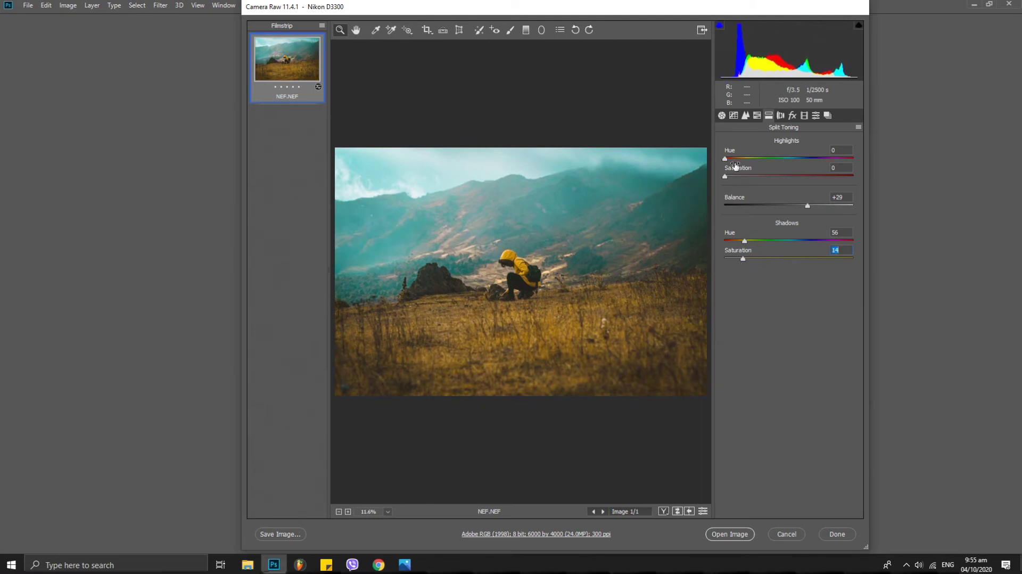
left_click_drag(732, 176, 781, 176)
mouse_move(725, 159)
left_mouse_down()
mouse_move(747, 159)
mouse_move(728, 176)
mouse_move(781, 165)
mouse_move(740, 191)
left_mouse_up()
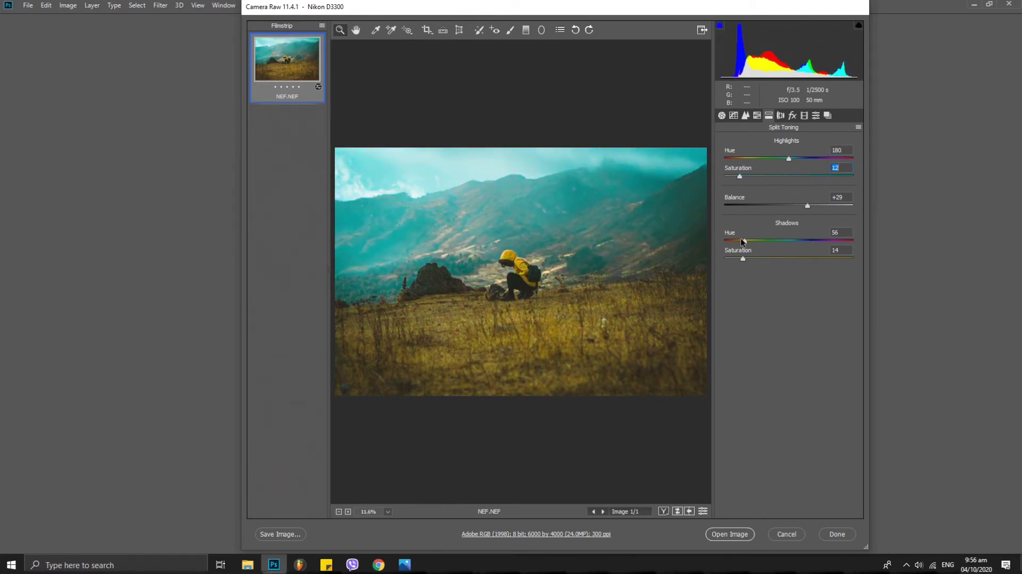
left_click_drag(740, 177, 731, 176)
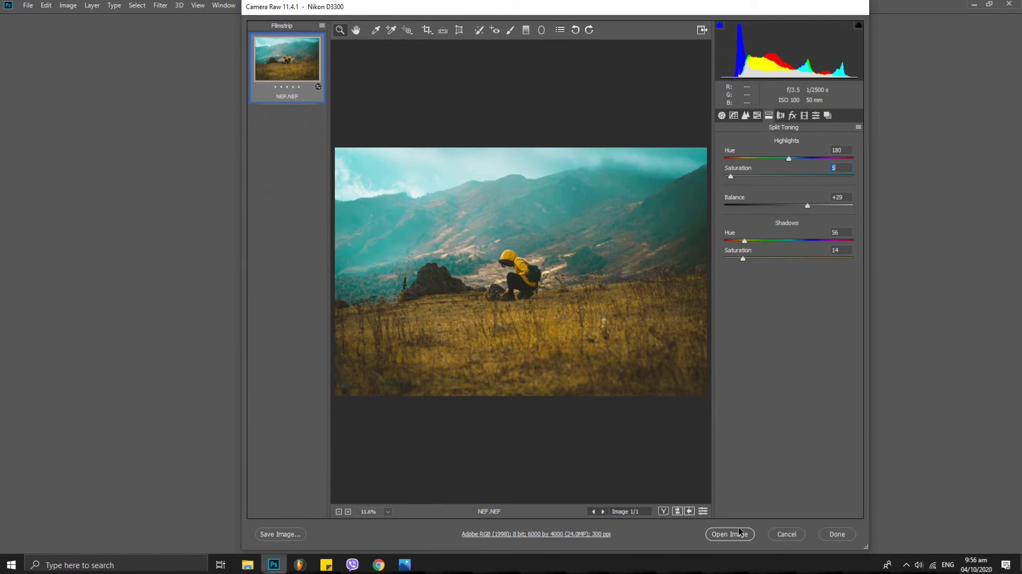
Zoom the preview to 100% on the hooded figure, zoom back out, then open the image in Photoshop.
left_click(530, 277)
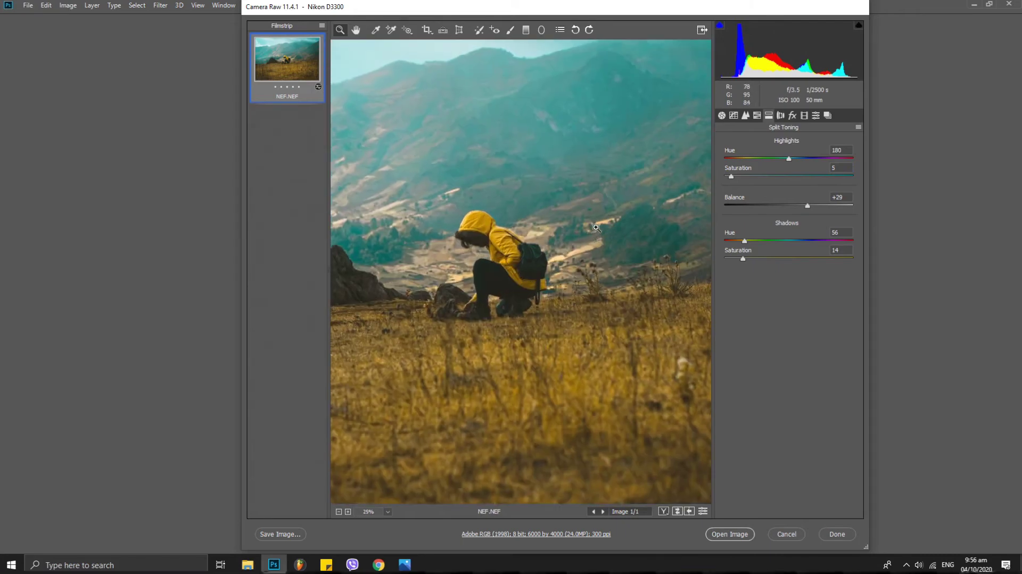
left_click(613, 232)
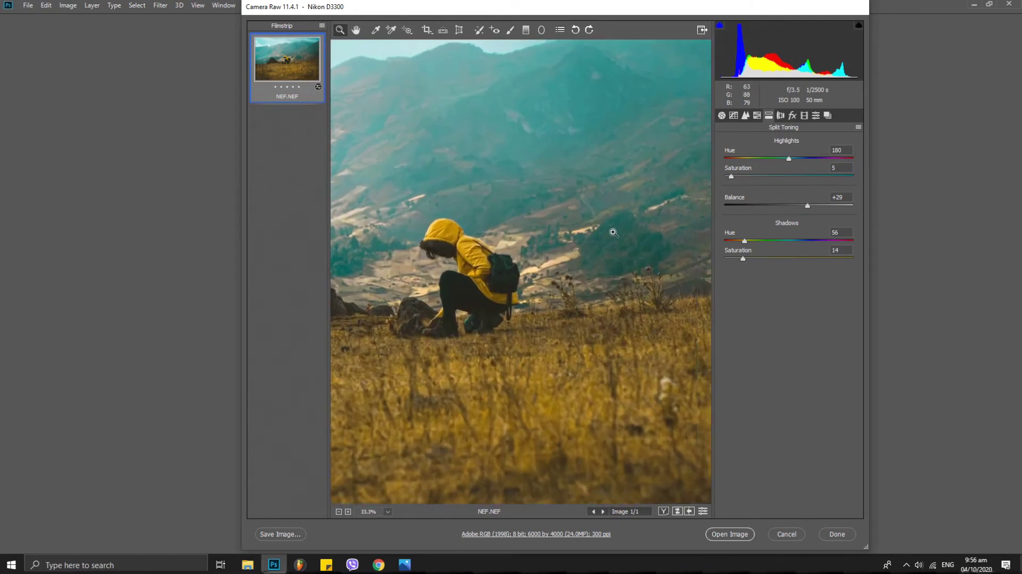
left_click(389, 291)
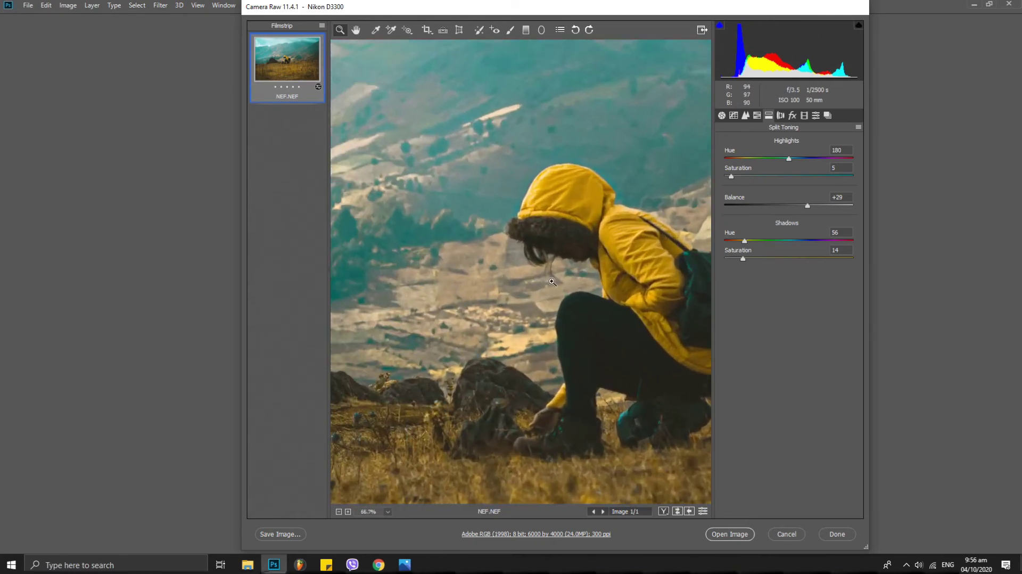
left_click(651, 266)
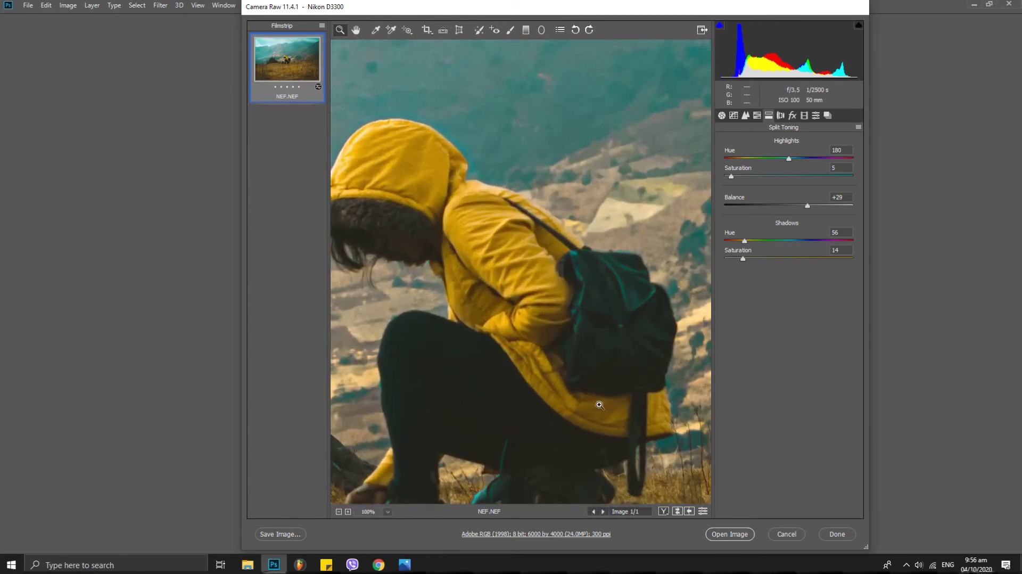
left_click(339, 511)
left_click(338, 511)
left_click(338, 512)
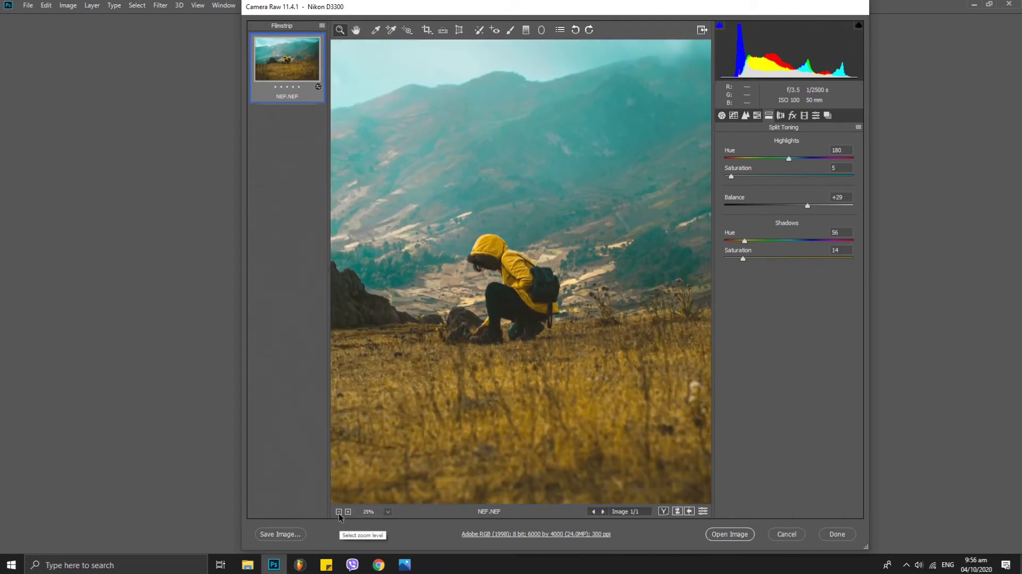
left_click(338, 512)
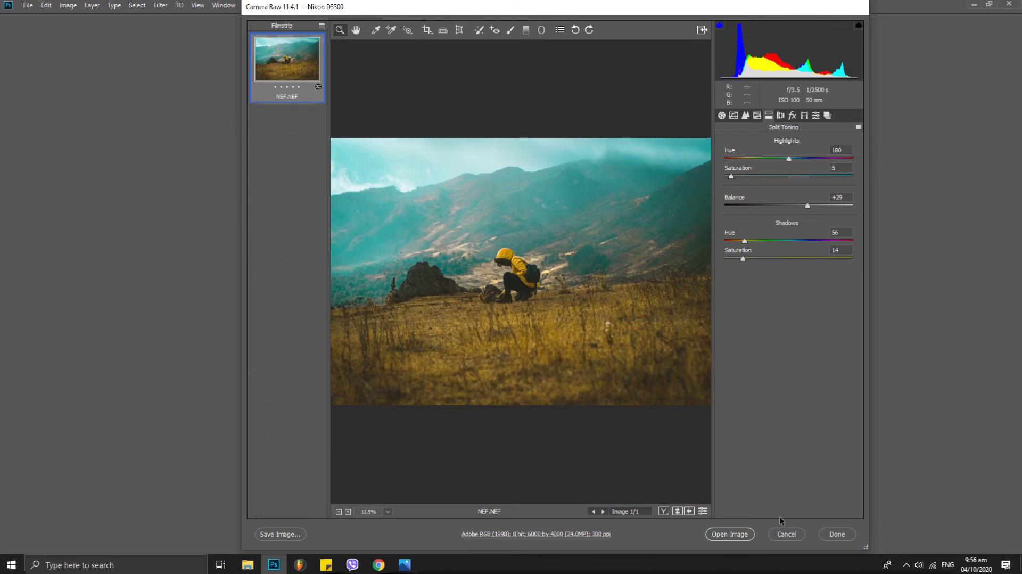
left_click(726, 535)
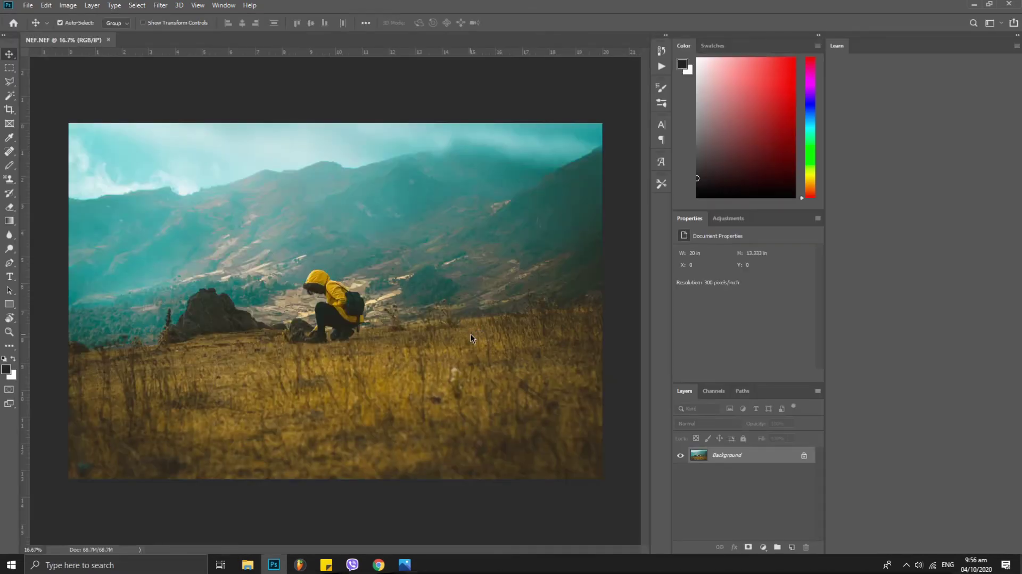
Zoom the edited photo to 50% and bring up the original raw in Photos beside it.
key("ctrl+plus")
key("ctrl+plus")
key("ctrl+plus")
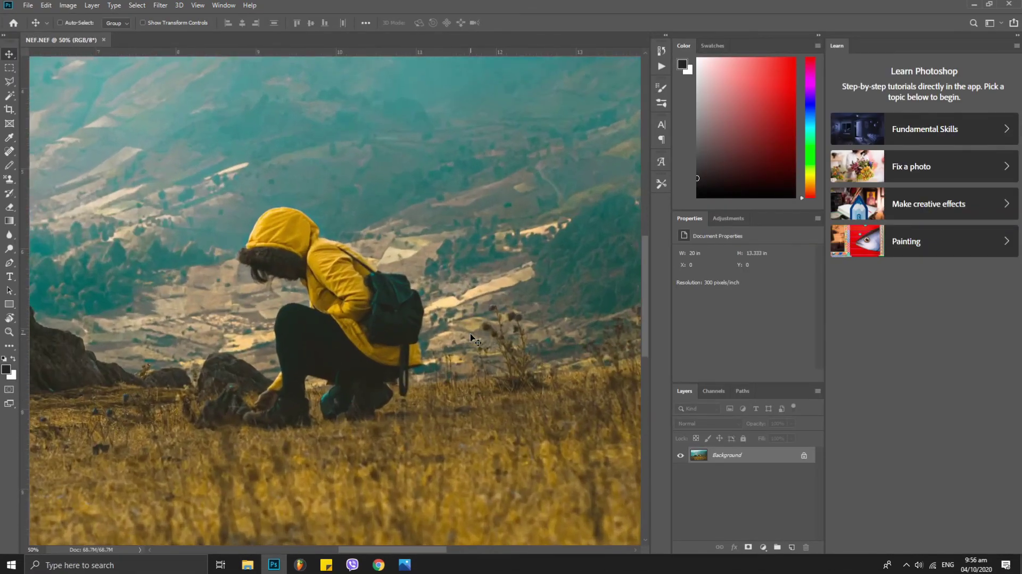
key("ctrl")
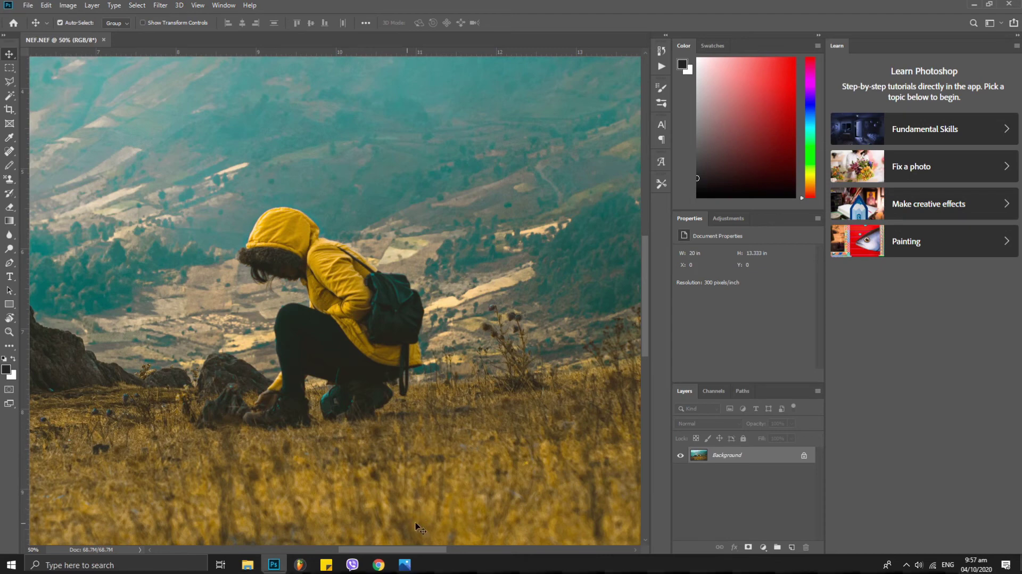
left_click(405, 564)
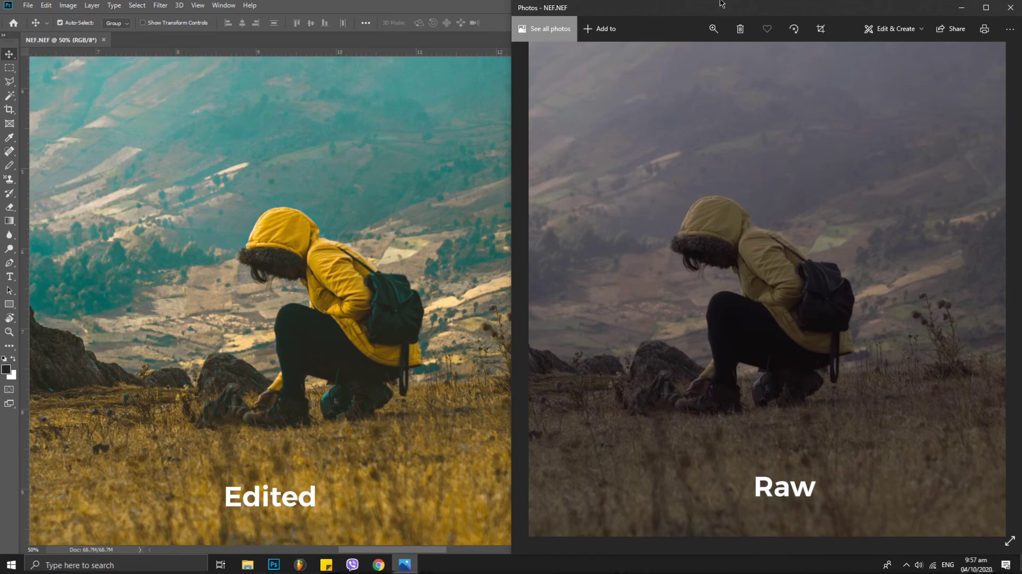
Maximize Photoshop, view the photo in Full Screen Mode, and zoom out to the whole landscape.
key("super+Up")
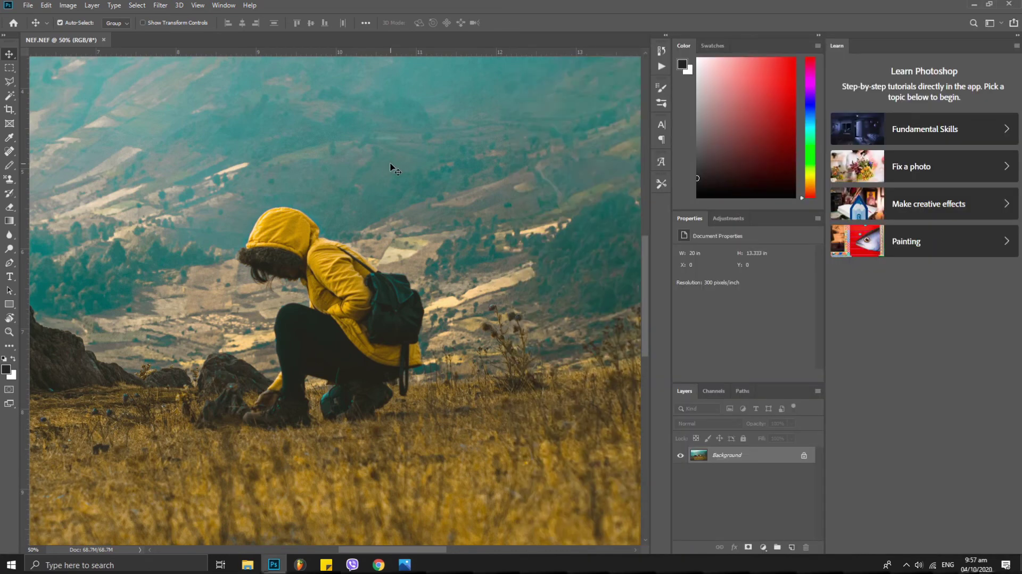
key("f")
key("f")
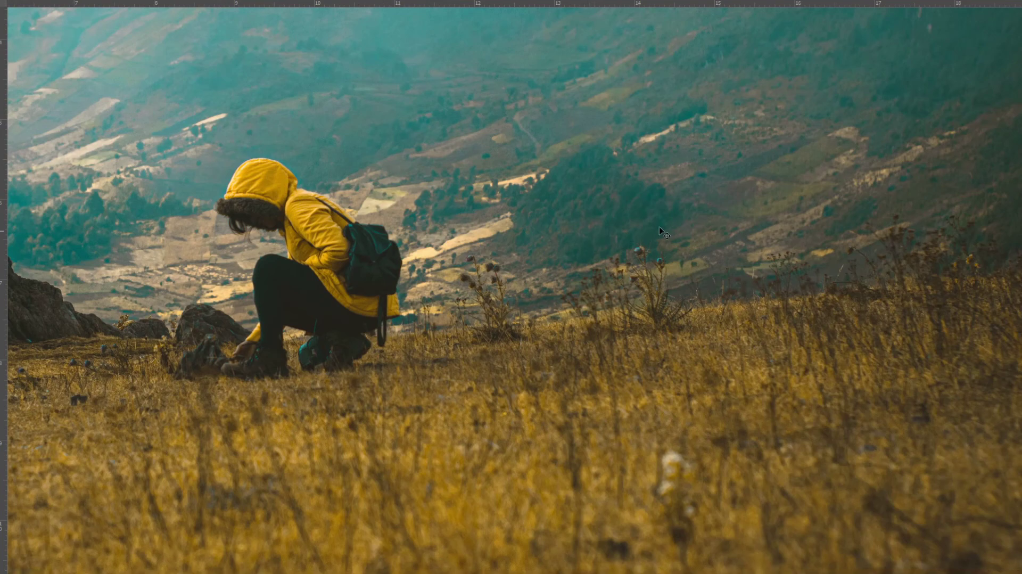
scroll(591, 237, "down", 1)
key("ctrl+minus")
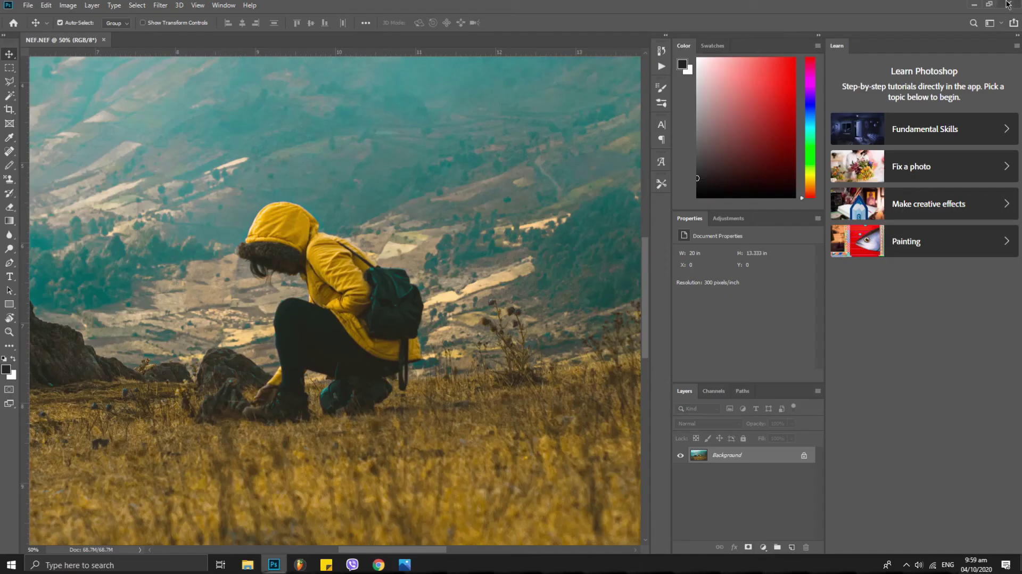
Close Photoshop, triggering the prompt to save changes to NEF.NEF.
left_click(1008, 4)
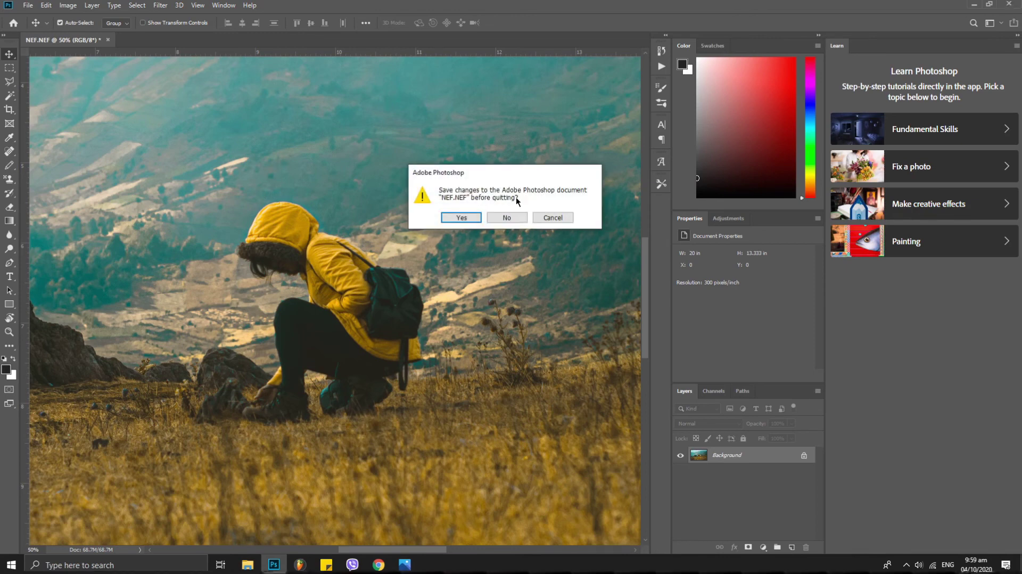